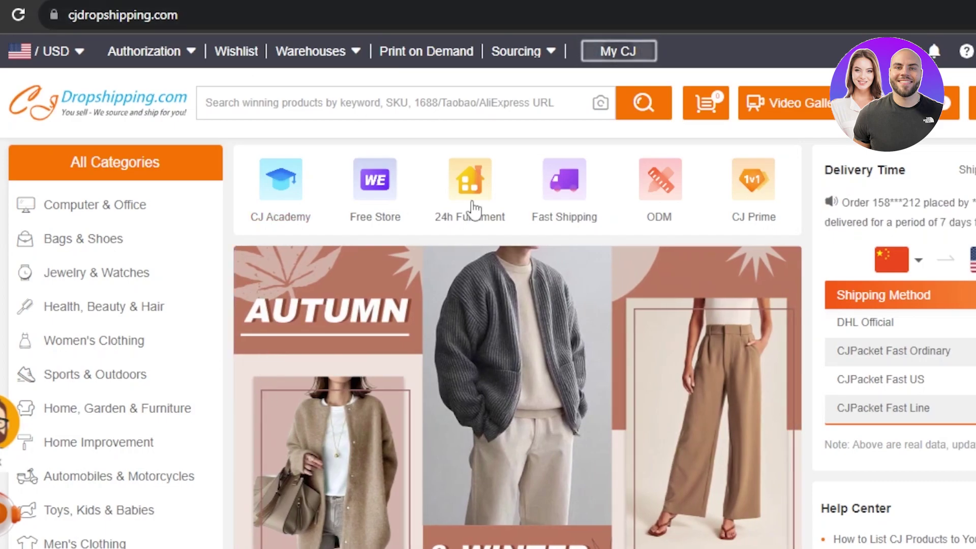
Step: Look through the homepage's product sections, including Trending Products, New Products, Video Products, Print on Demand and Super Deals
scroll(488, 305, down, 4)
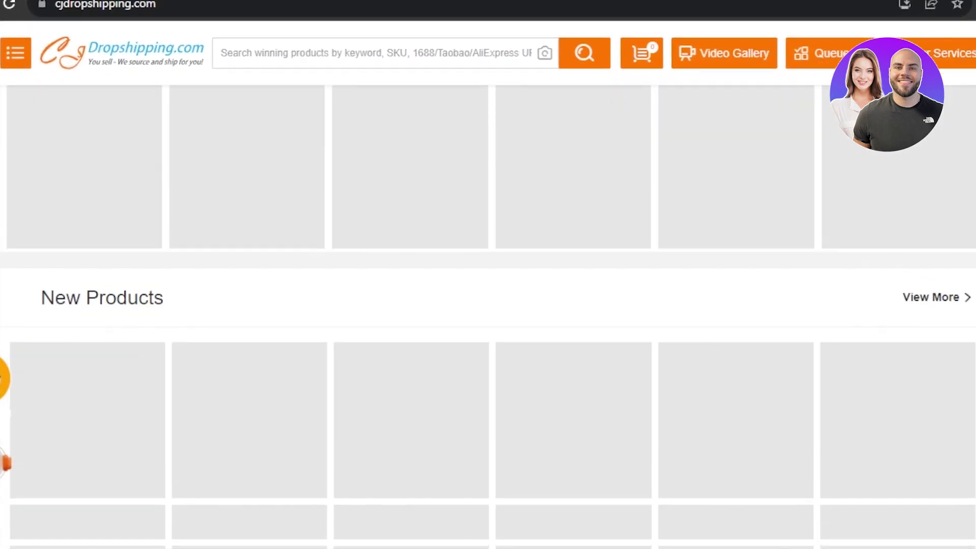
scroll(488, 305, up, 8)
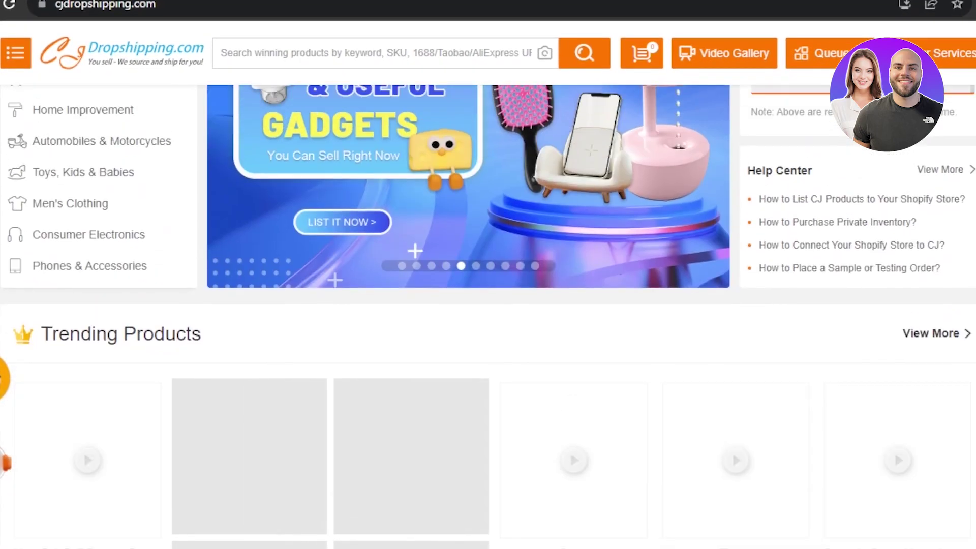
scroll(487, 305, down, 10)
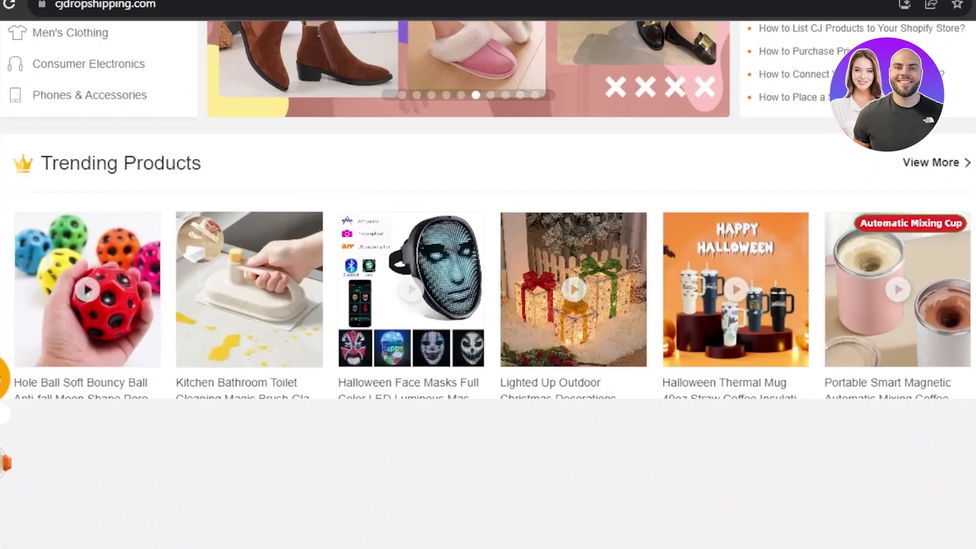
scroll(488, 305, down, 10)
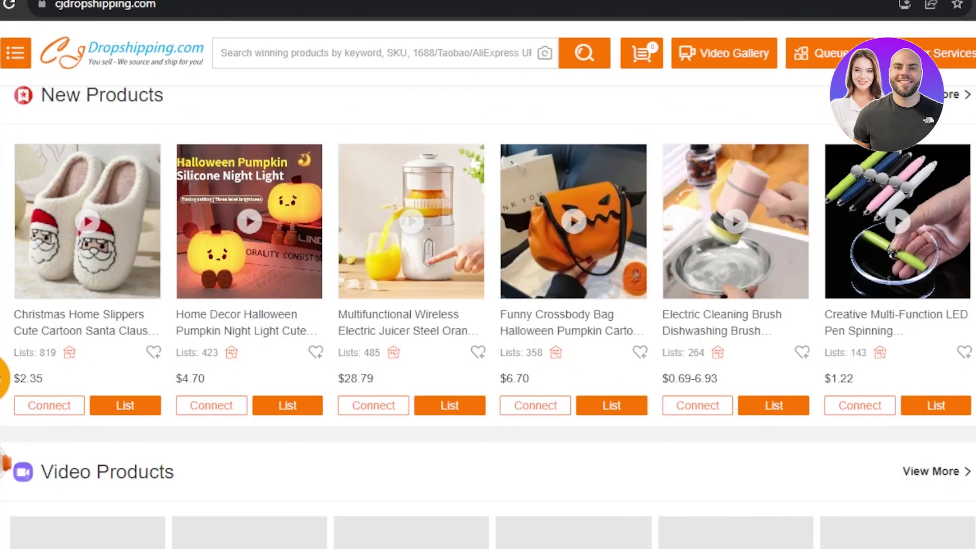
scroll(488, 305, up, 5)
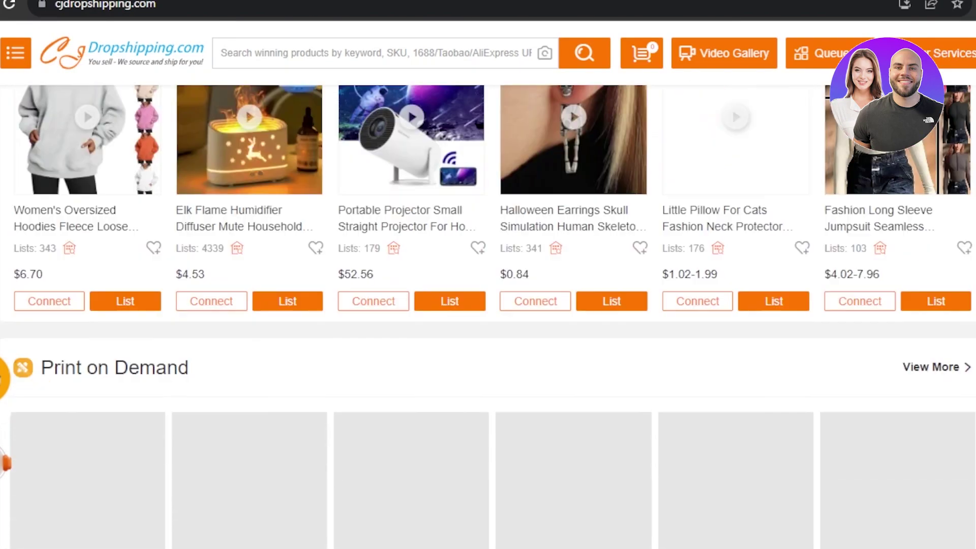
scroll(407, 285, up, 10)
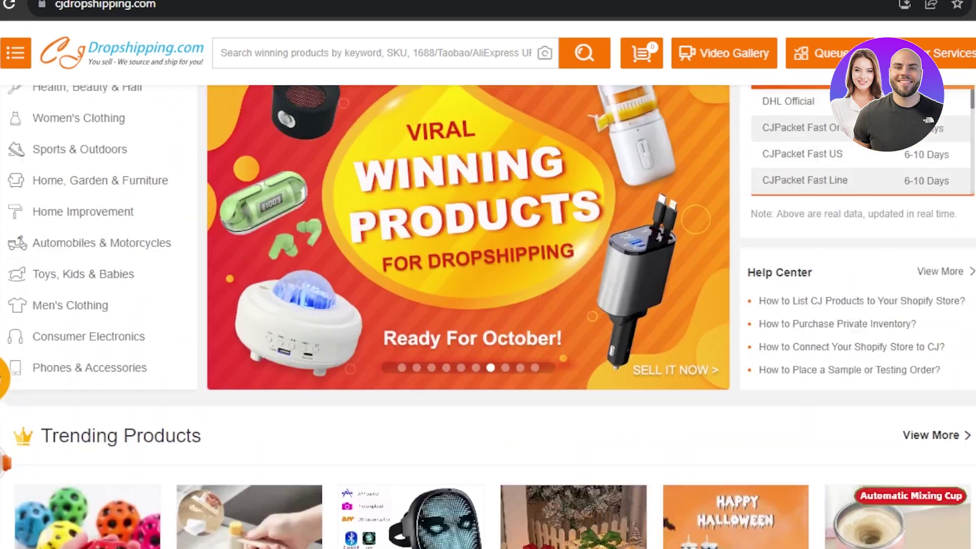
scroll(407, 368, down, 14)
scroll(488, 315, down, 10)
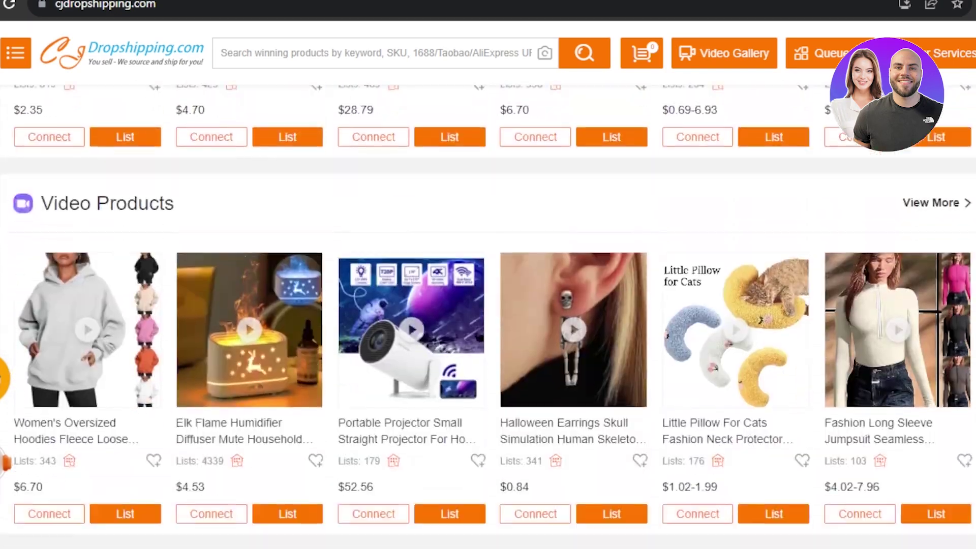
scroll(488, 315, down, 12)
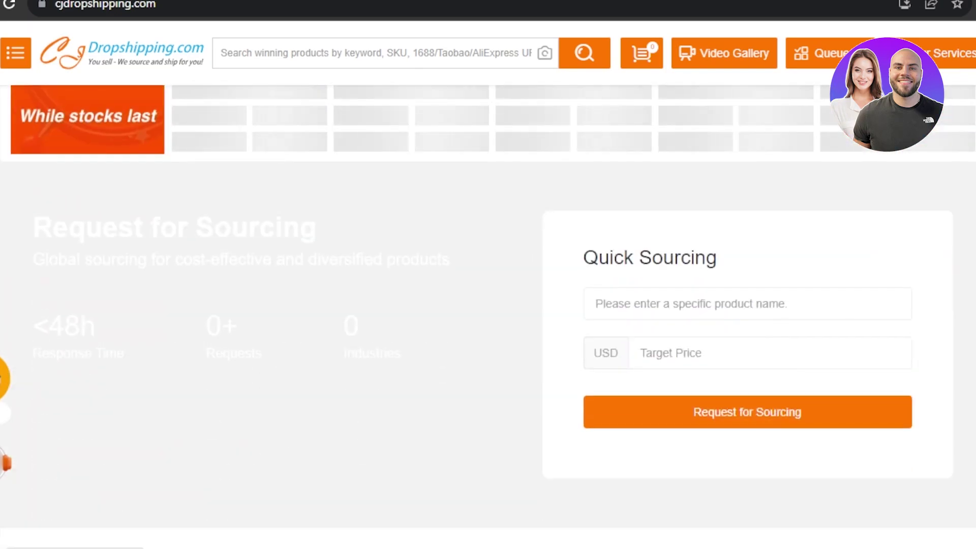
scroll(488, 315, up, 10)
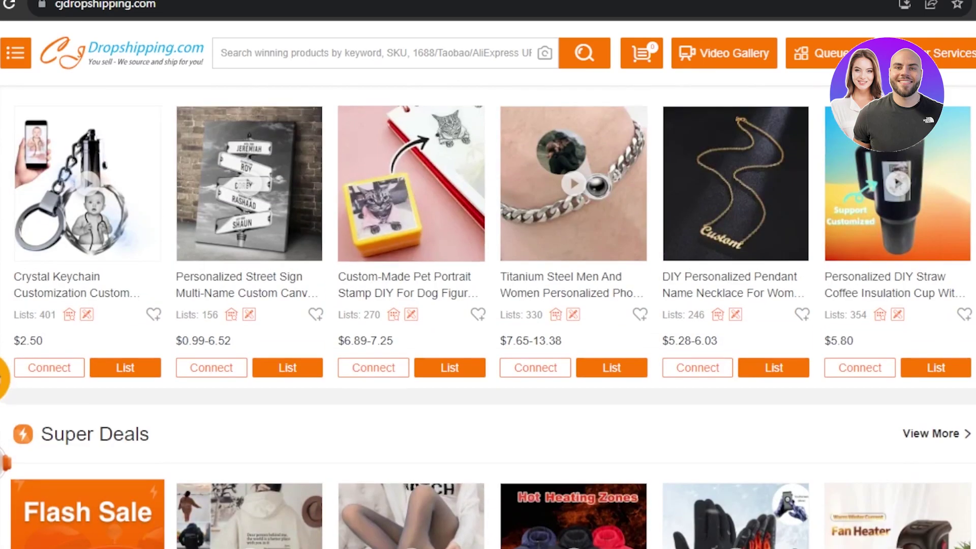
scroll(488, 315, up, 8)
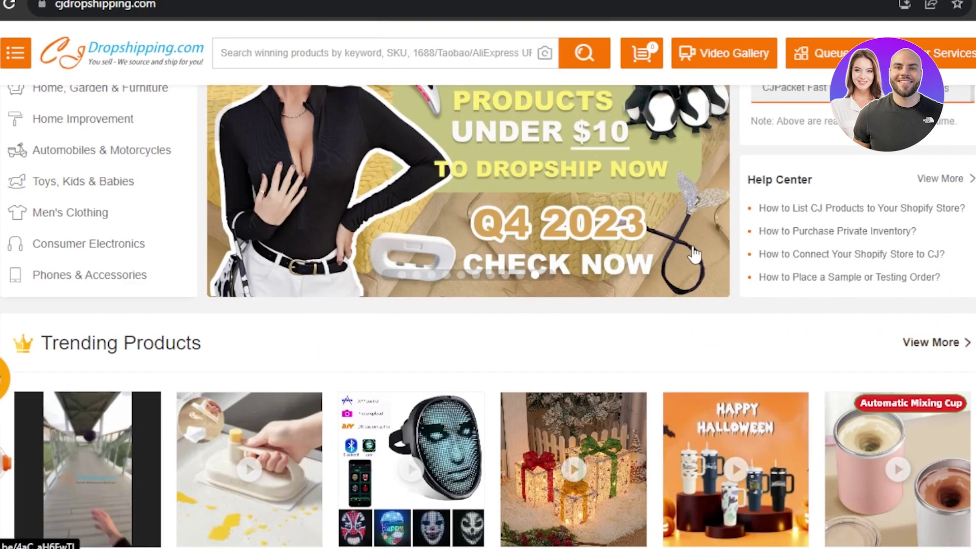
scroll(488, 305, down, 8)
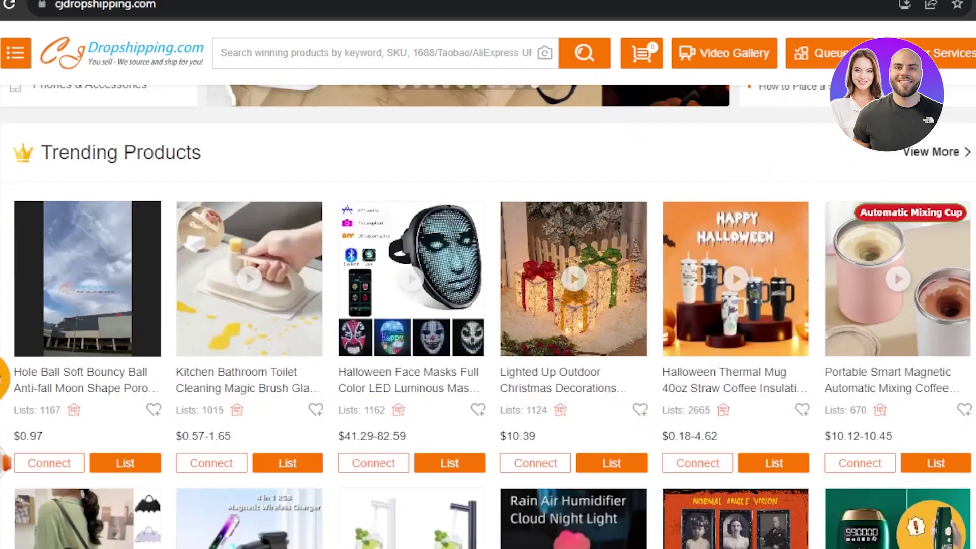
scroll(488, 305, down, 8)
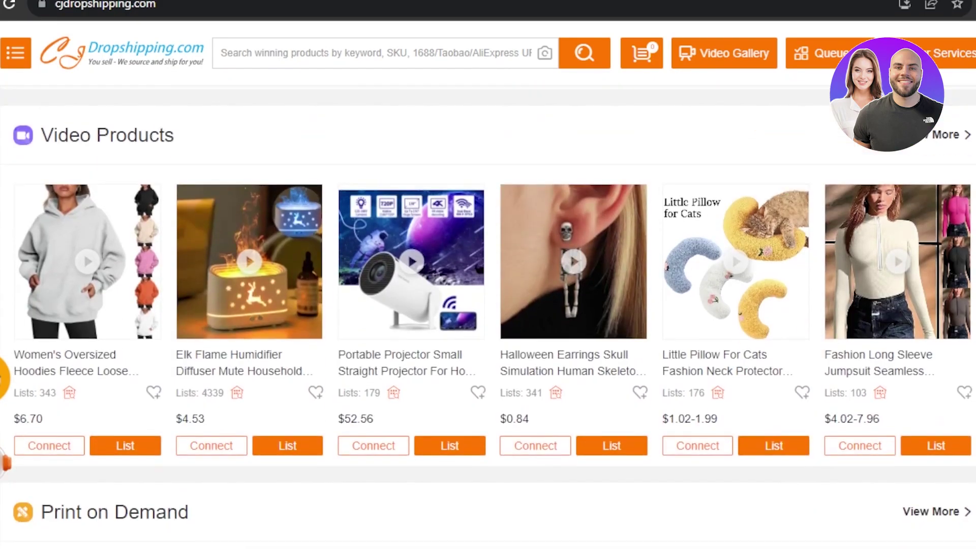
scroll(488, 305, up, 20)
scroll(488, 305, up, 3)
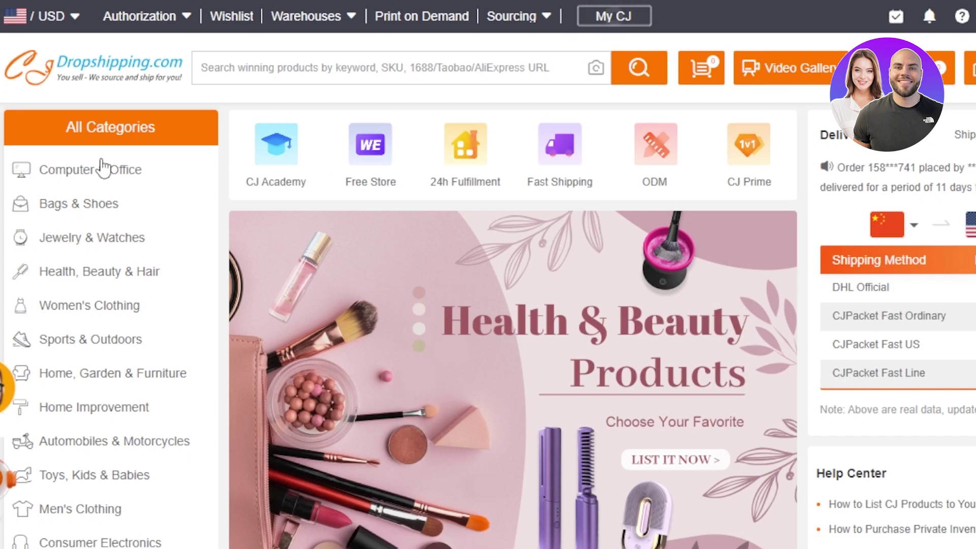
Step: Open Fast Fulfillment from the Order Fulfillment services and dismiss the chat assistant's message
mouse_move(103, 167)
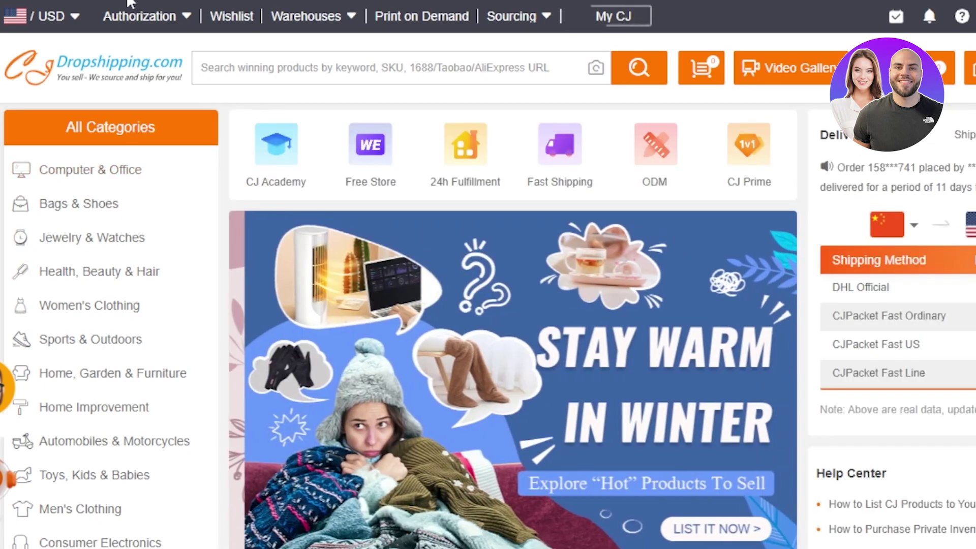
mouse_move(137, 22)
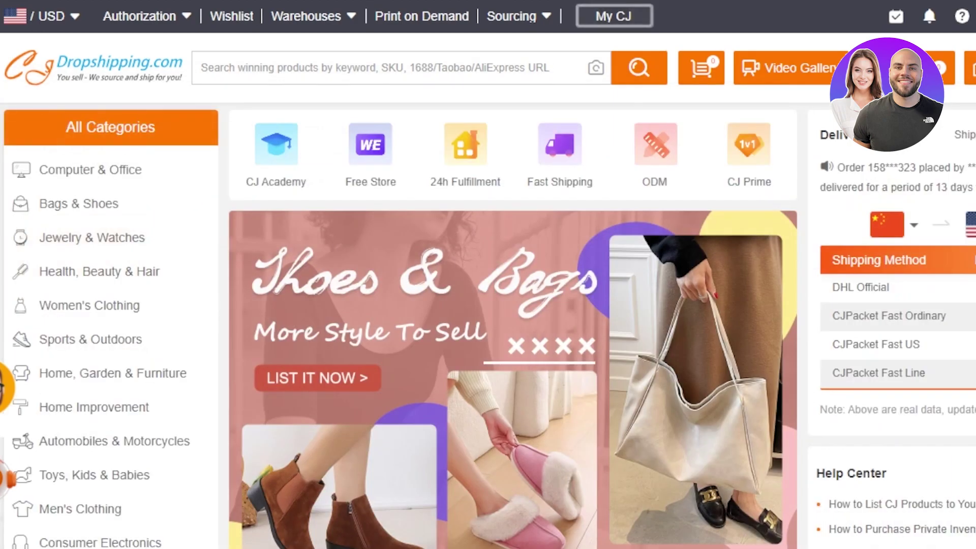
mouse_move(940, 68)
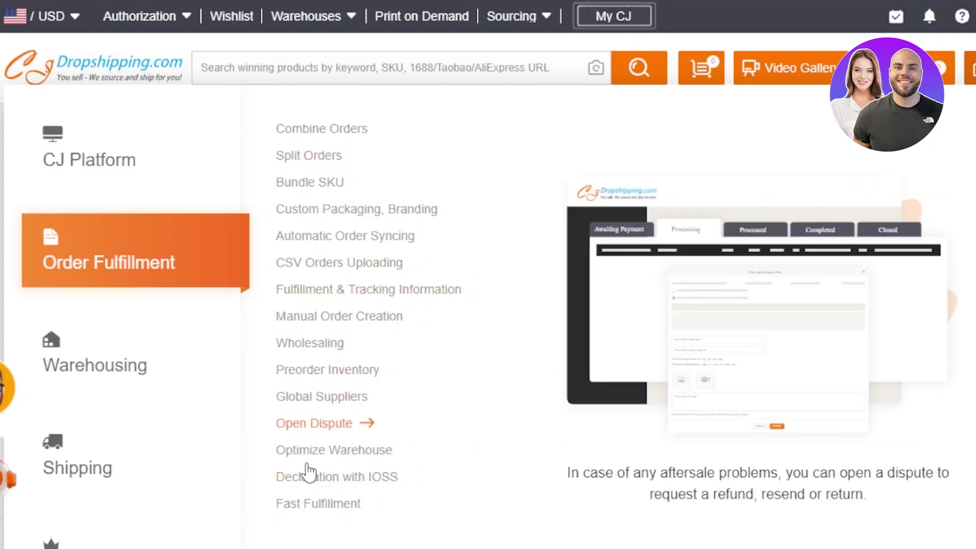
click(315, 506)
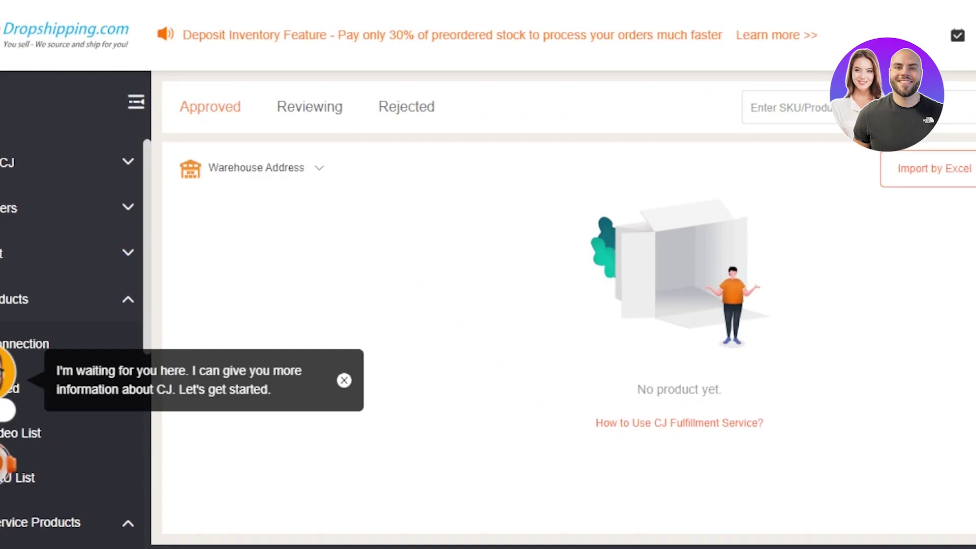
click(344, 381)
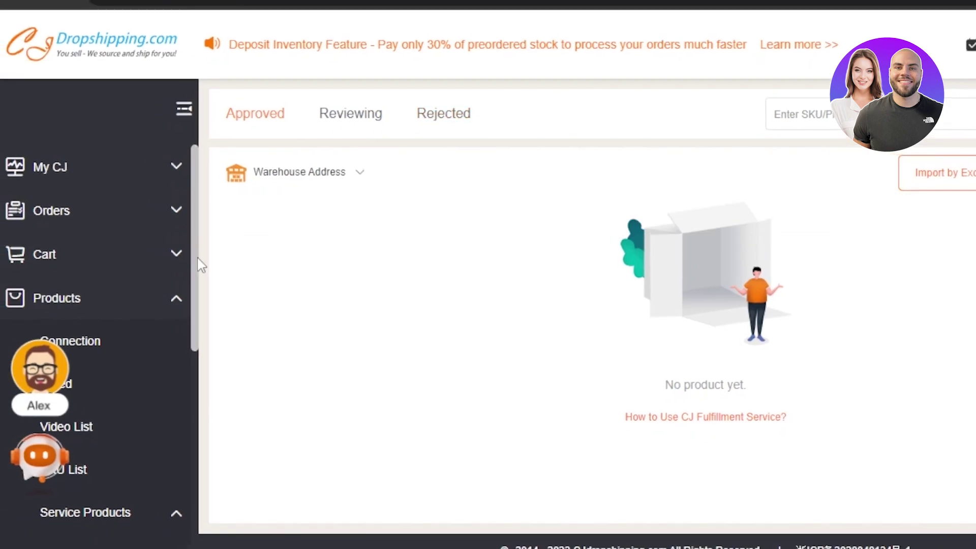
Step: Expand the account's Orders section and open its Orders Fulfillment page
click(163, 213)
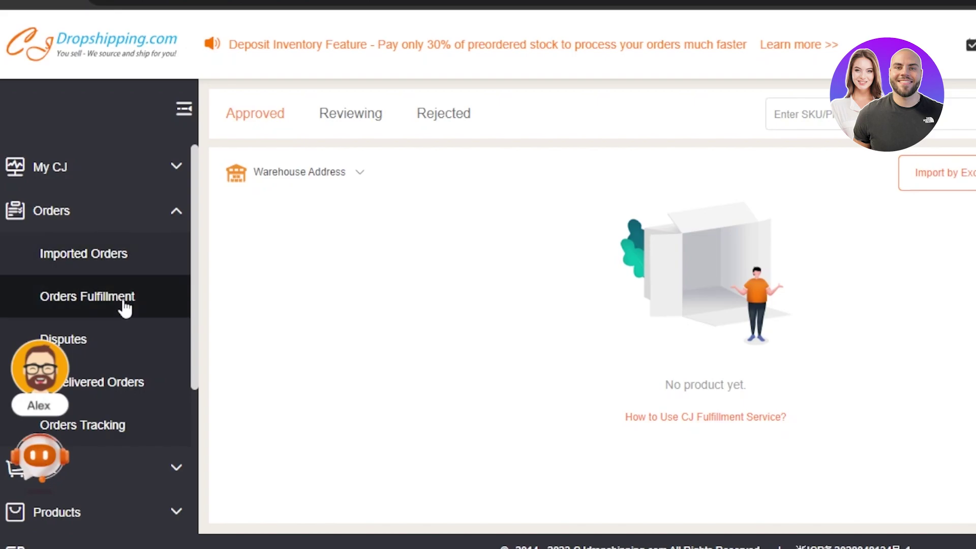
click(124, 305)
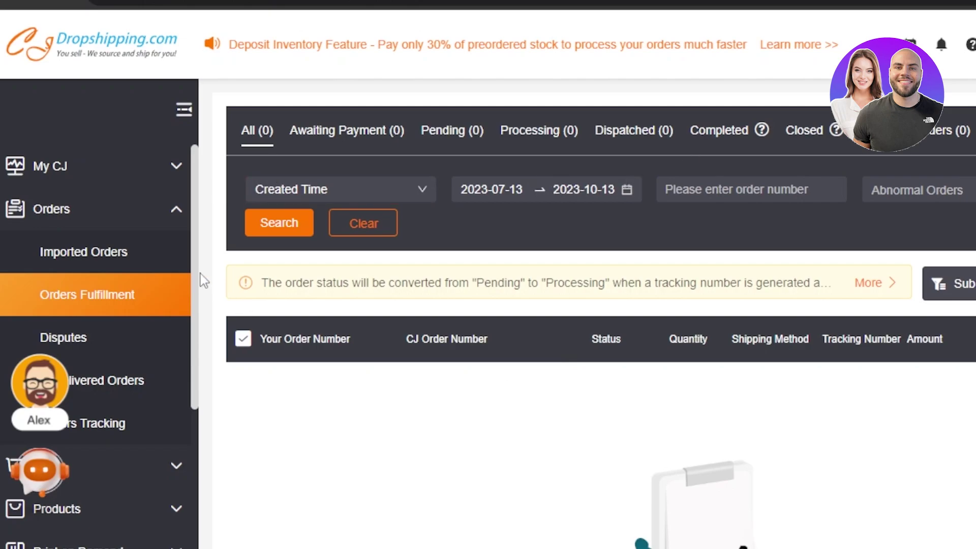
drag(196, 263, 196, 217)
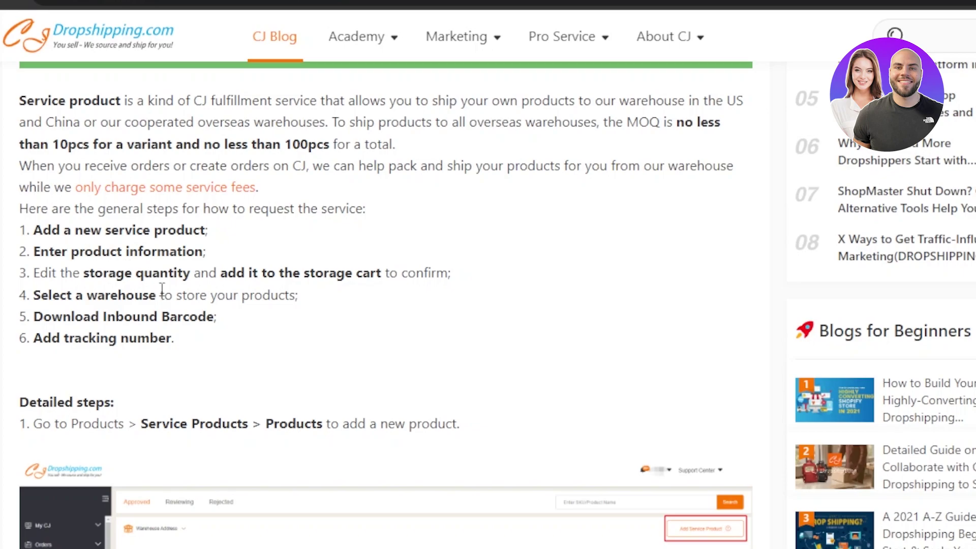
Step: Read the CJ Blog guide on requesting a service product, from adding the product to editing storage quantities
scroll(386, 304, down, 6)
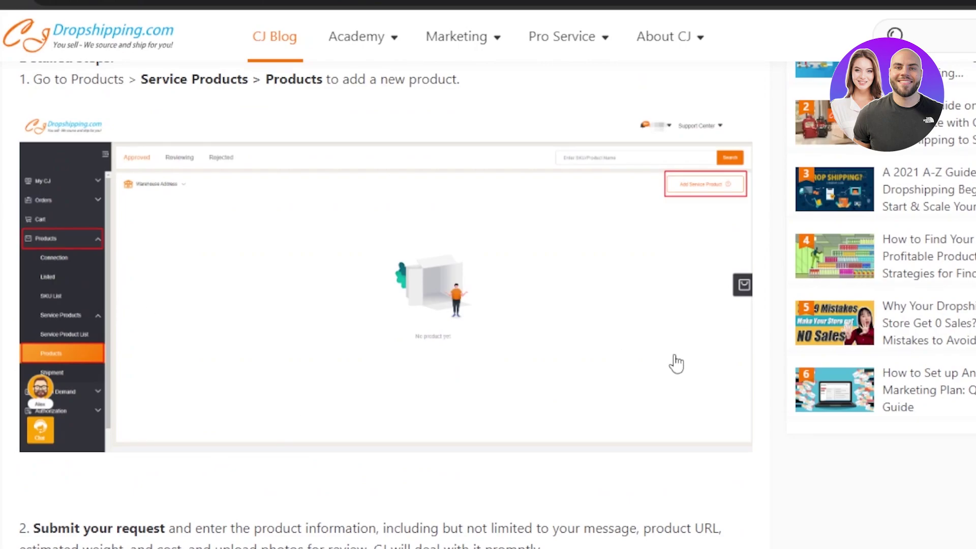
scroll(929, 120, down, 4)
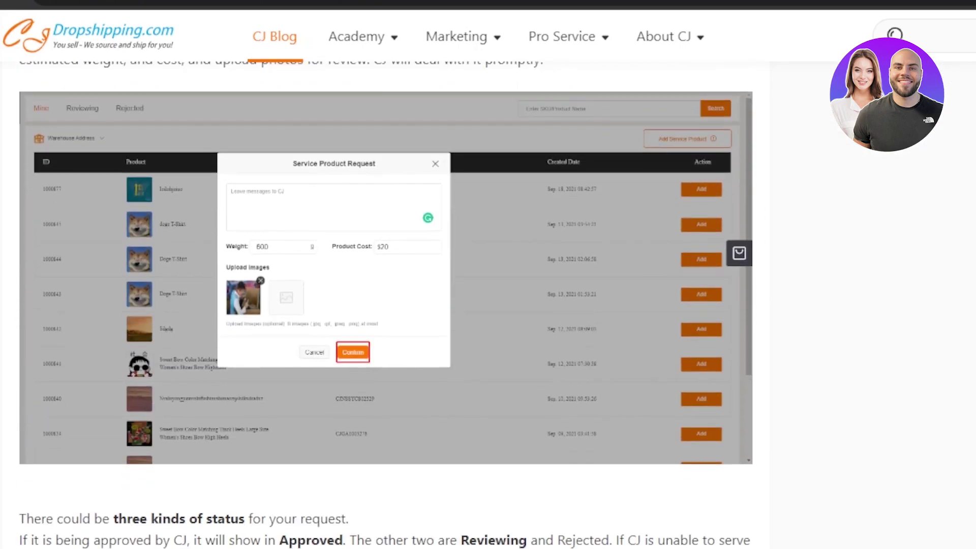
scroll(928, 120, down, 15)
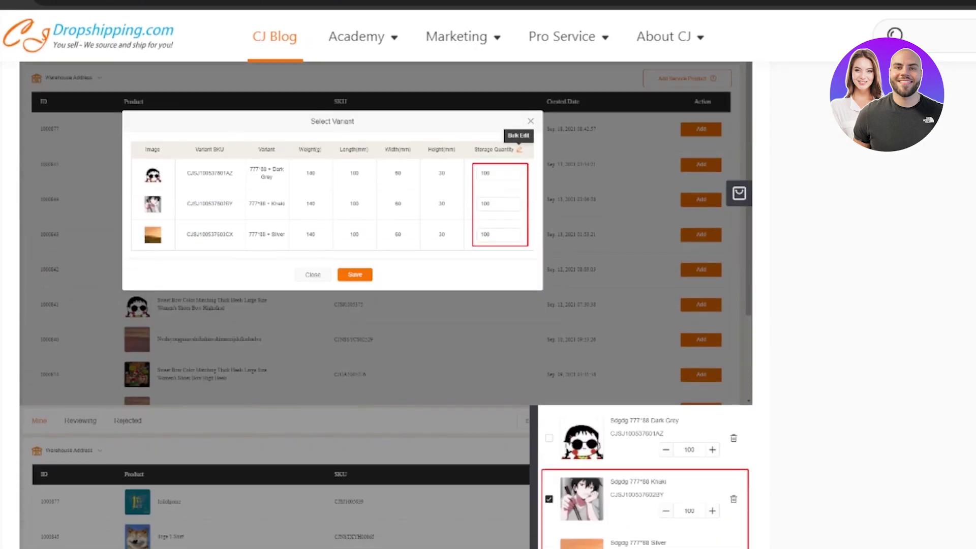
scroll(118, 257, up, 10)
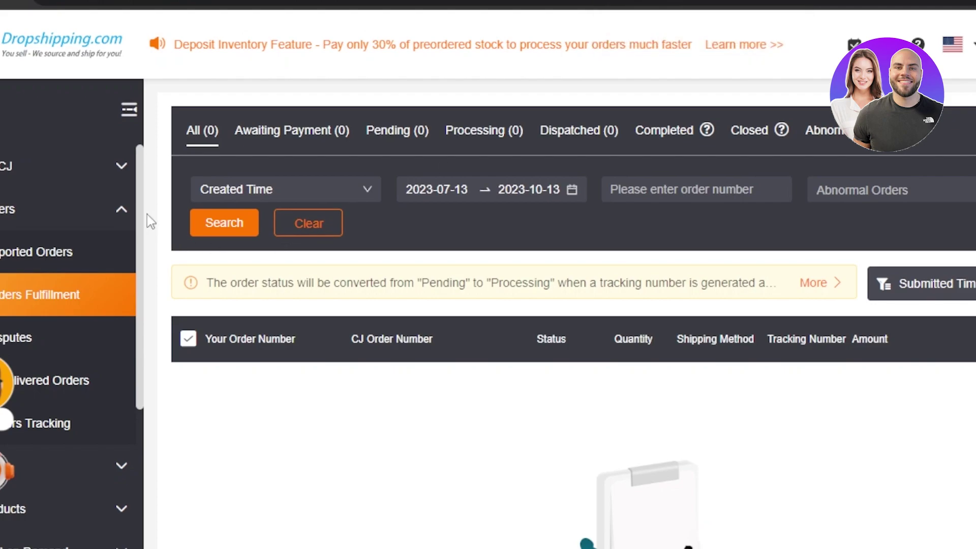
Step: Return to the Orders Fulfillment page and expand the account's Products section to reach Service Products
drag(147, 217, 192, 381)
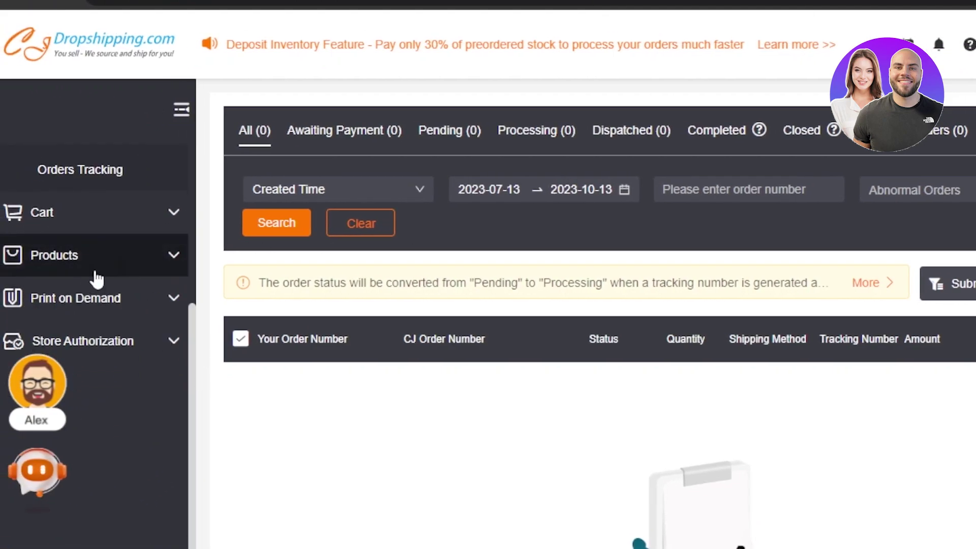
click(176, 255)
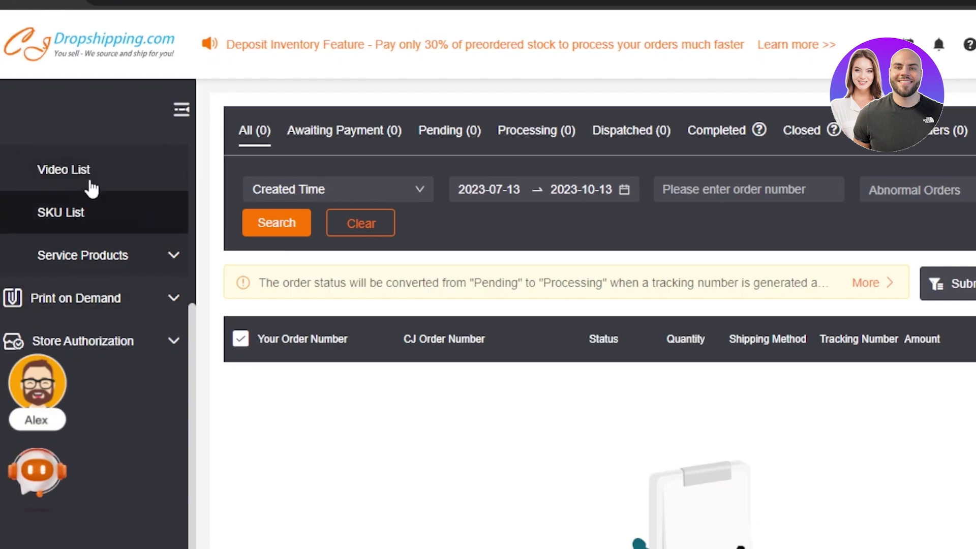
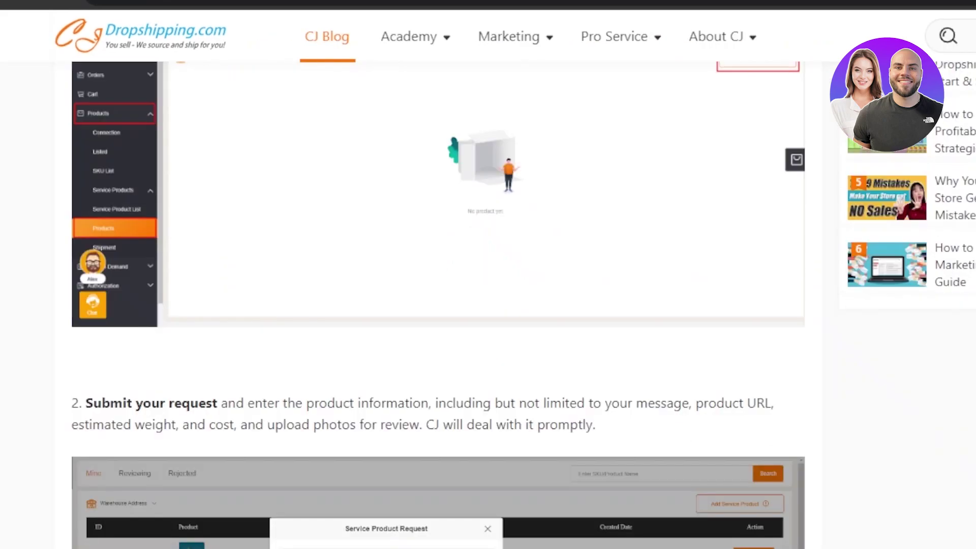
Step: Examine the blog guide's instructions on downloading the inbound barcode and adding the tracking number
scroll(437, 305, down, 20)
scroll(437, 305, down, 15)
scroll(437, 305, up, 8)
scroll(437, 305, down, 1)
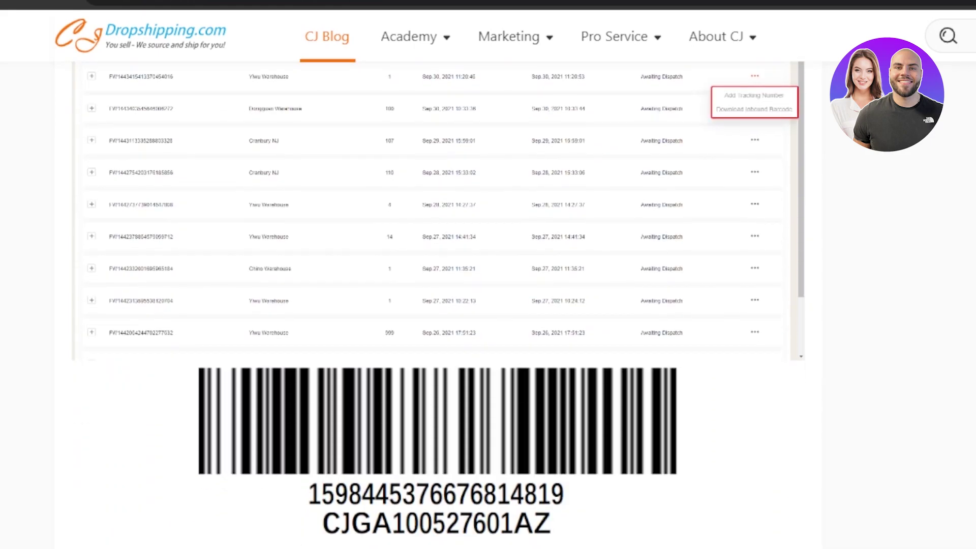
scroll(437, 305, down, 2)
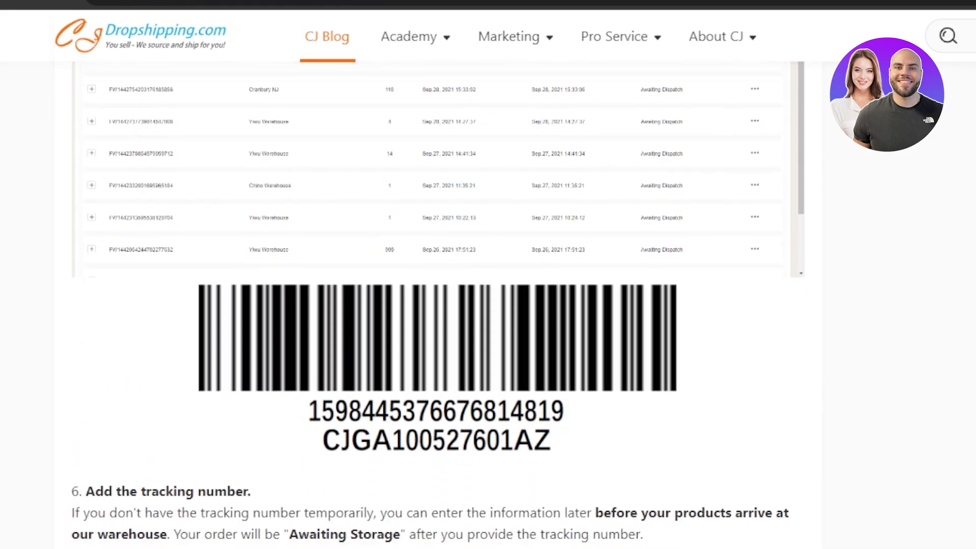
scroll(437, 305, up, 6)
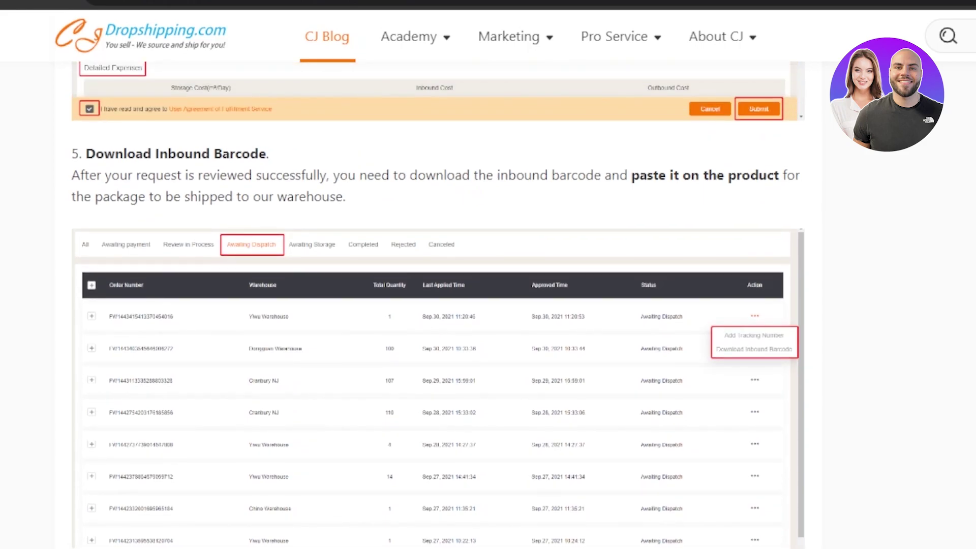
scroll(437, 305, down, 5)
scroll(437, 304, up, 2)
scroll(437, 305, down, 2)
scroll(437, 305, up, 1)
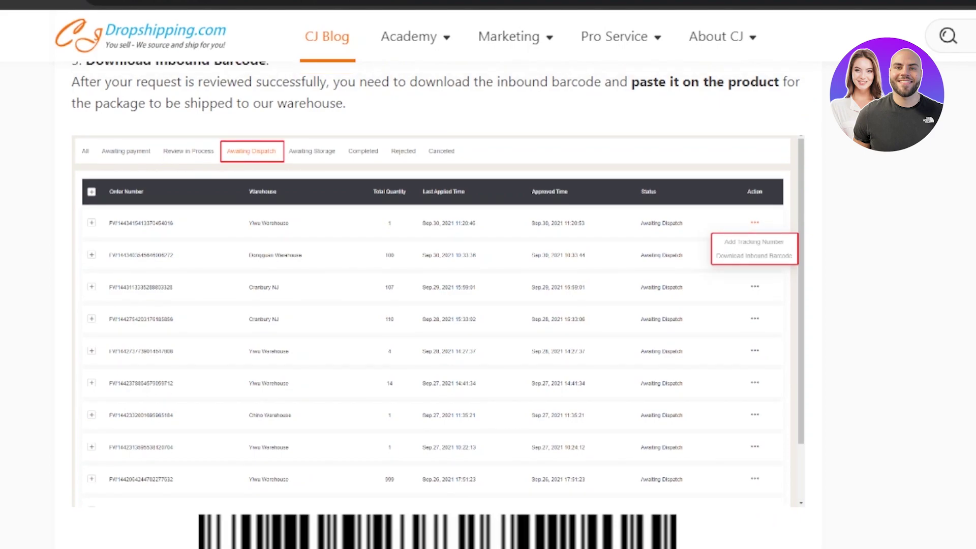
scroll(437, 305, down, 2)
scroll(437, 304, up, 1)
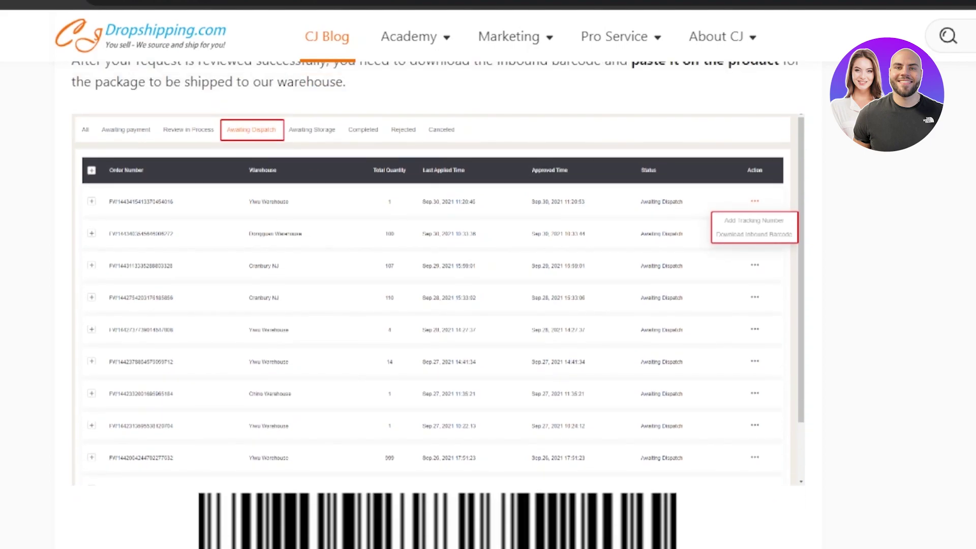
scroll(437, 304, down, 8)
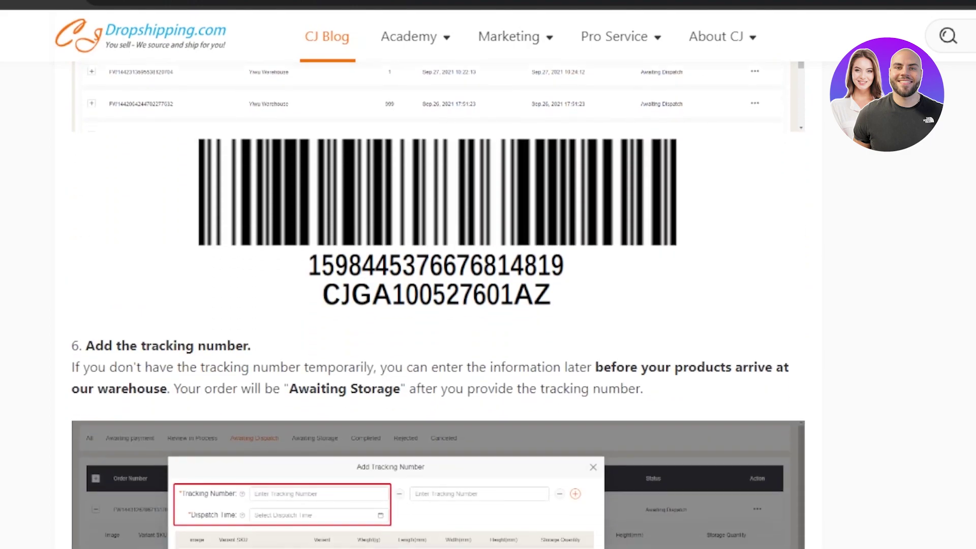
scroll(374, 459, up, 2)
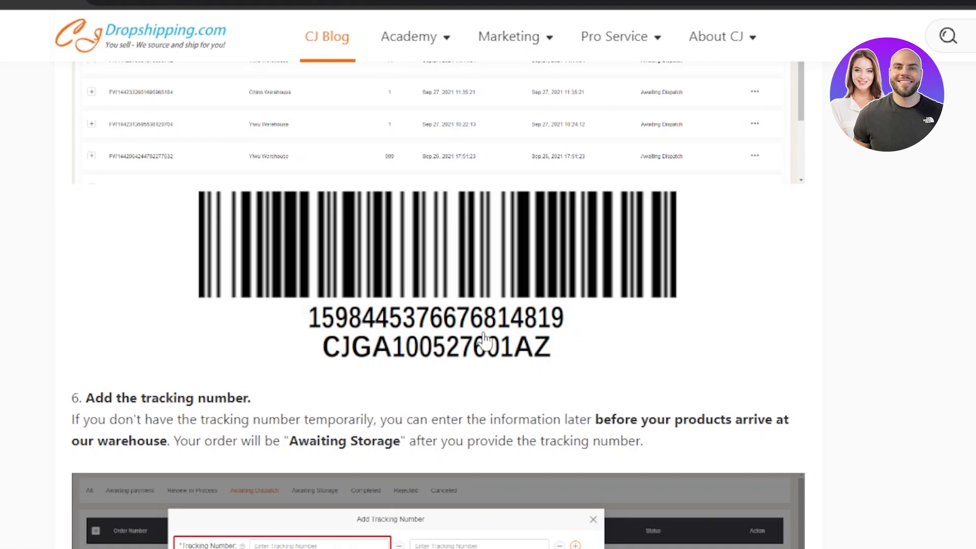
Step: Read the blog guide's tracking number and inventory check notes, and review its summary of the general service request steps
scroll(811, 283, down, 3)
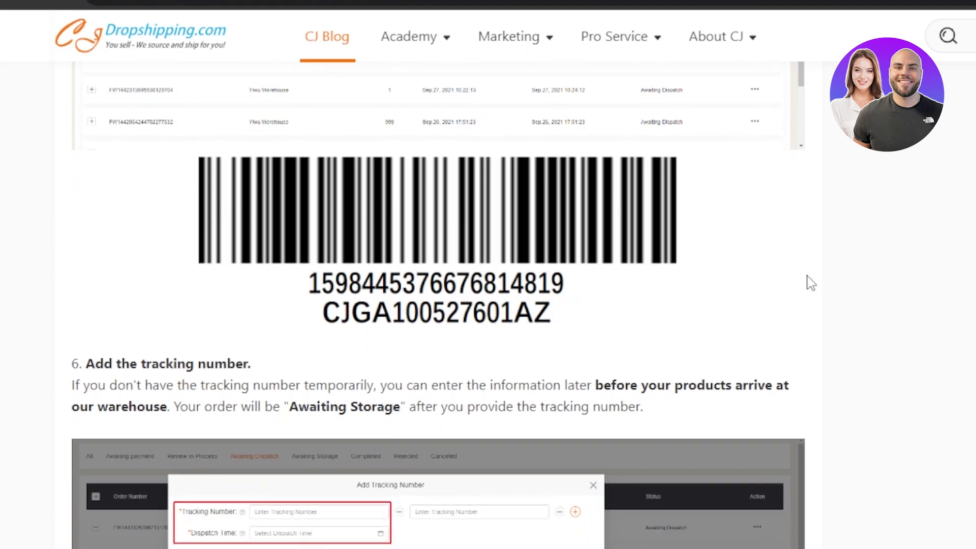
scroll(811, 283, down, 3)
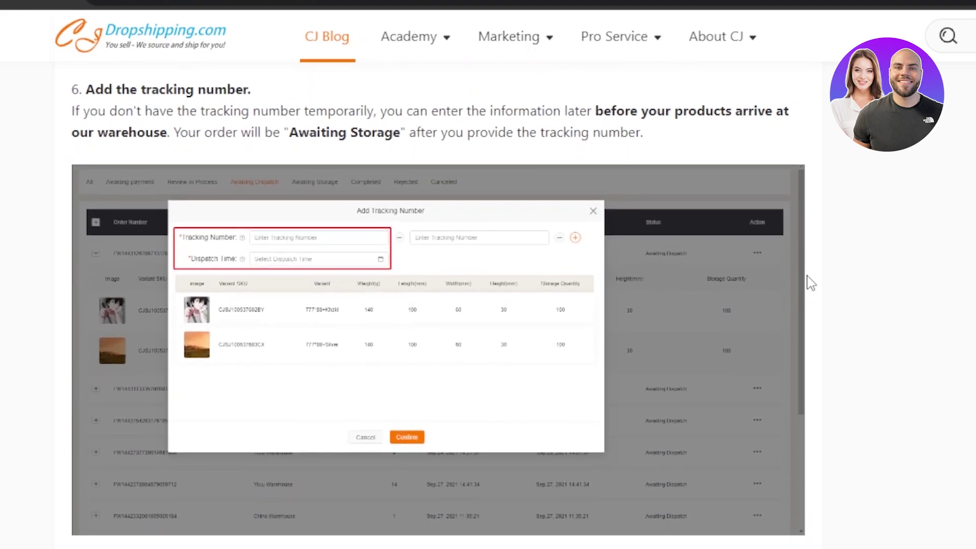
scroll(811, 282, down, 1)
scroll(810, 282, down, 4)
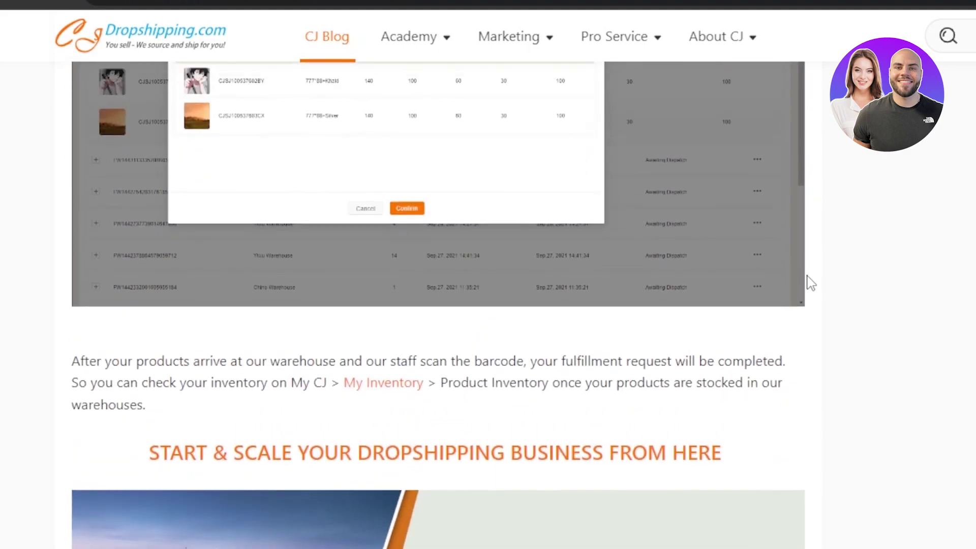
scroll(810, 283, up, 9)
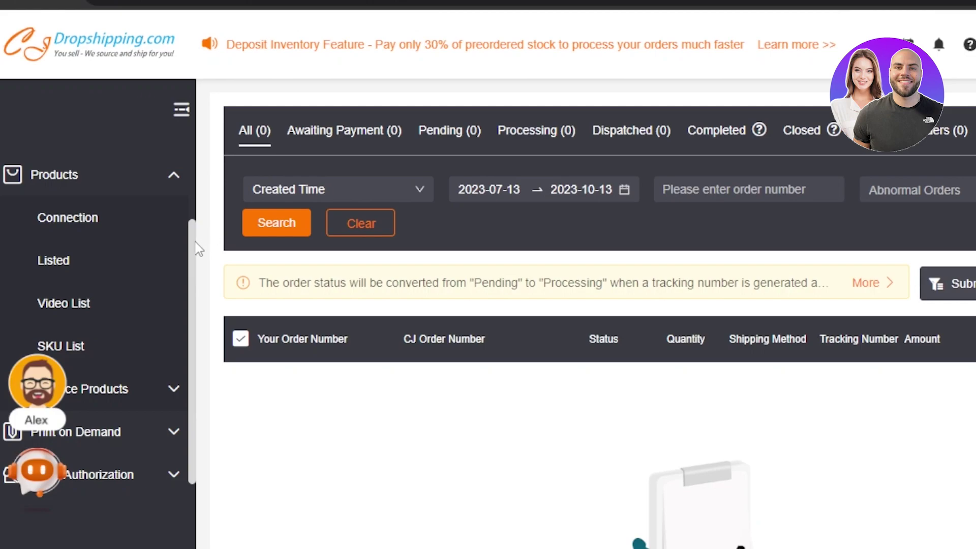
drag(196, 224, 197, 151)
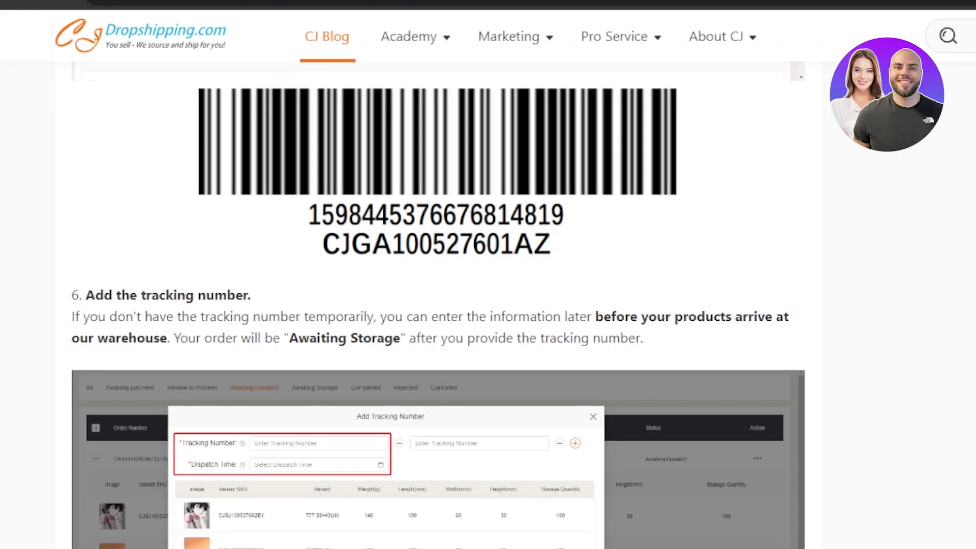
scroll(438, 305, up, 15)
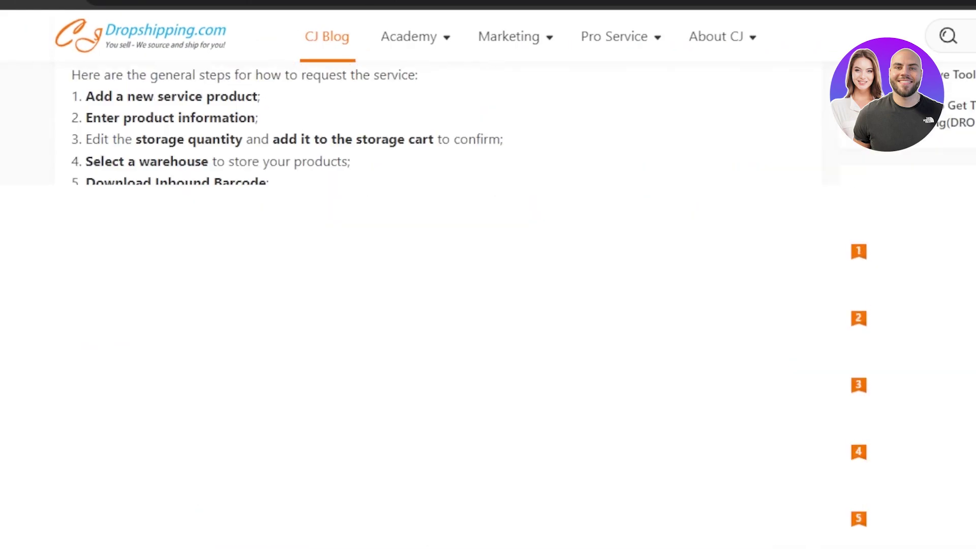
scroll(438, 305, down, 3)
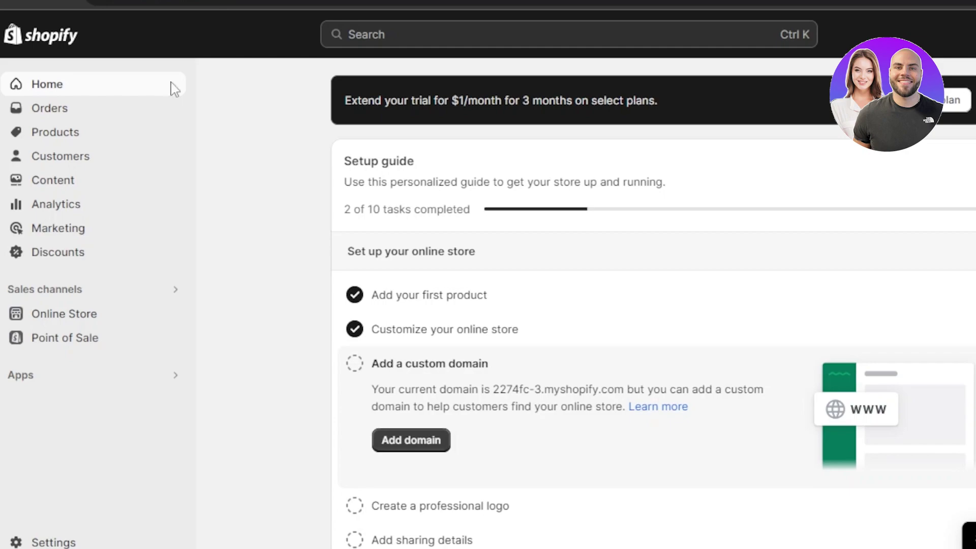
Step: Switch to the Shopify admin, view Orders, and reach the Shopify App Store through the store's Apps and sales channels settings
click(110, 112)
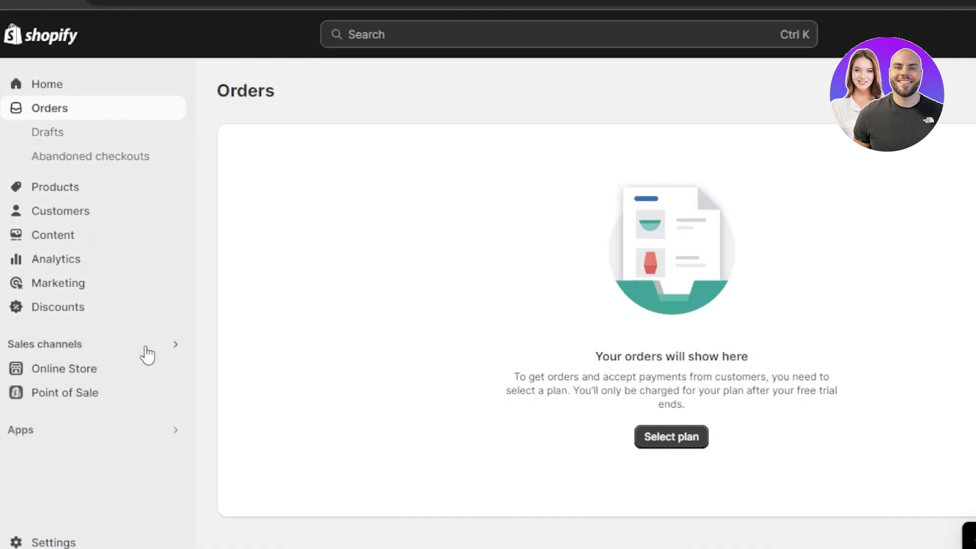
click(55, 543)
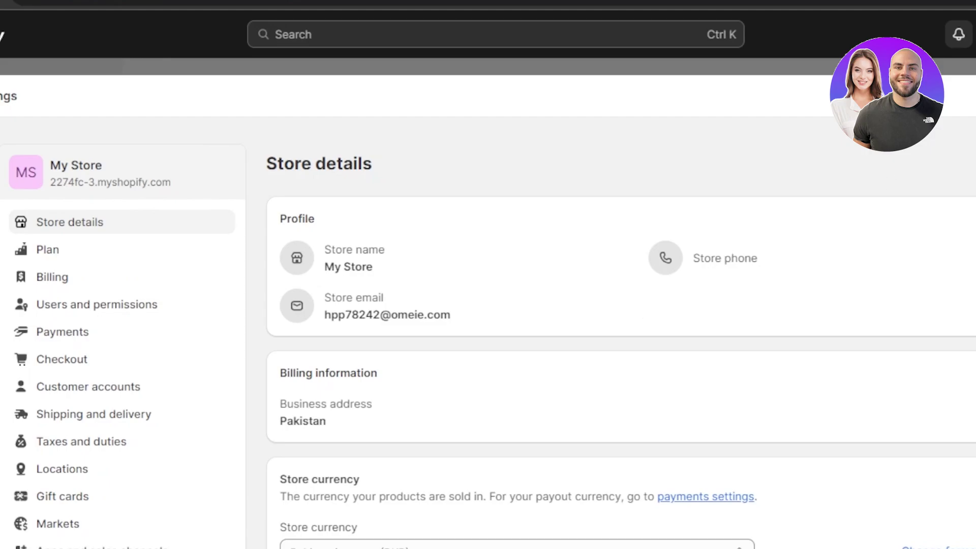
scroll(215, 303, down, 4)
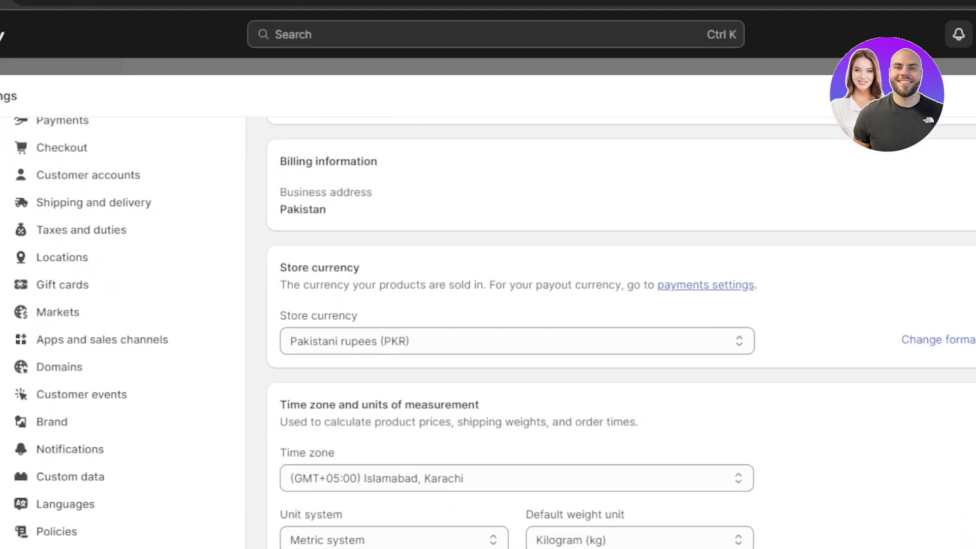
click(160, 345)
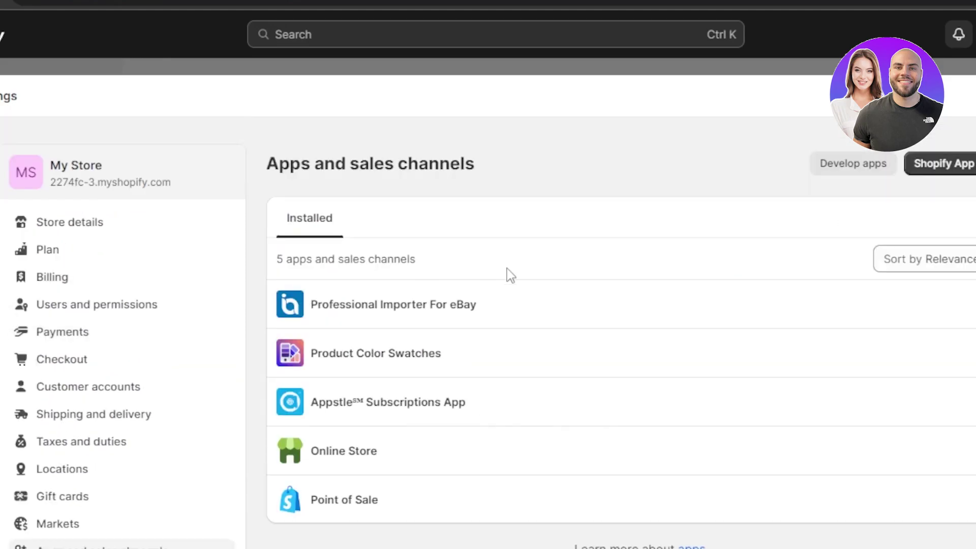
click(943, 163)
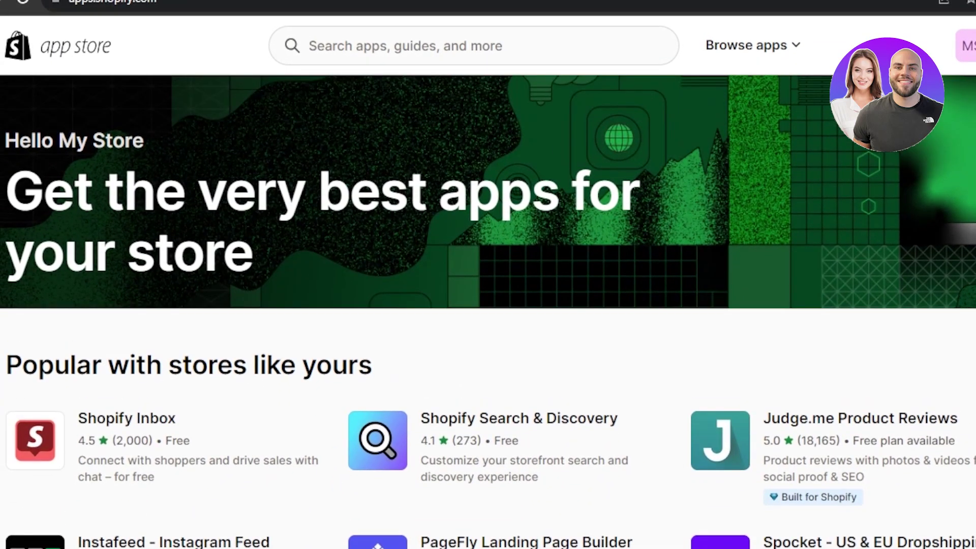
Step: Search the app store for cjdropshipping and open the CJdropshipping: Much Faster listing
click(469, 50)
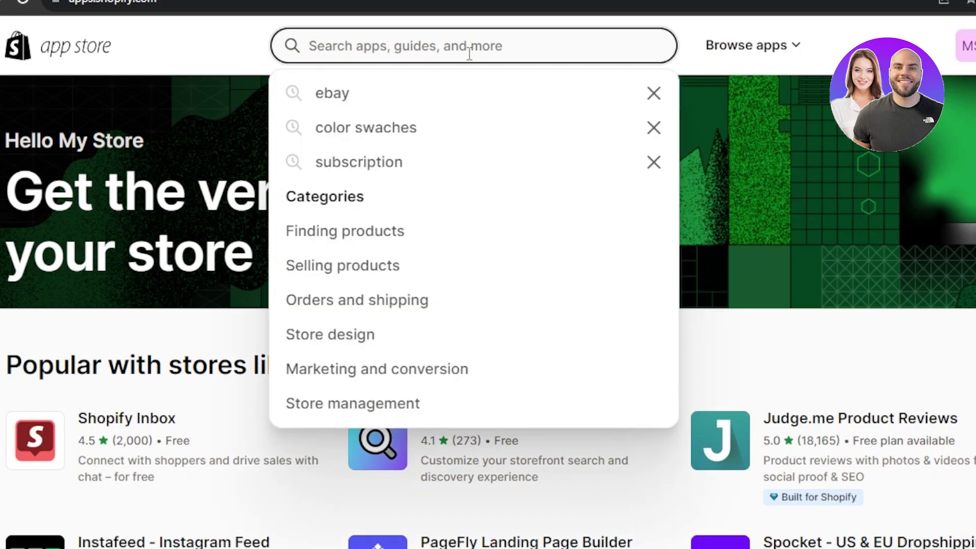
text(cjdr)
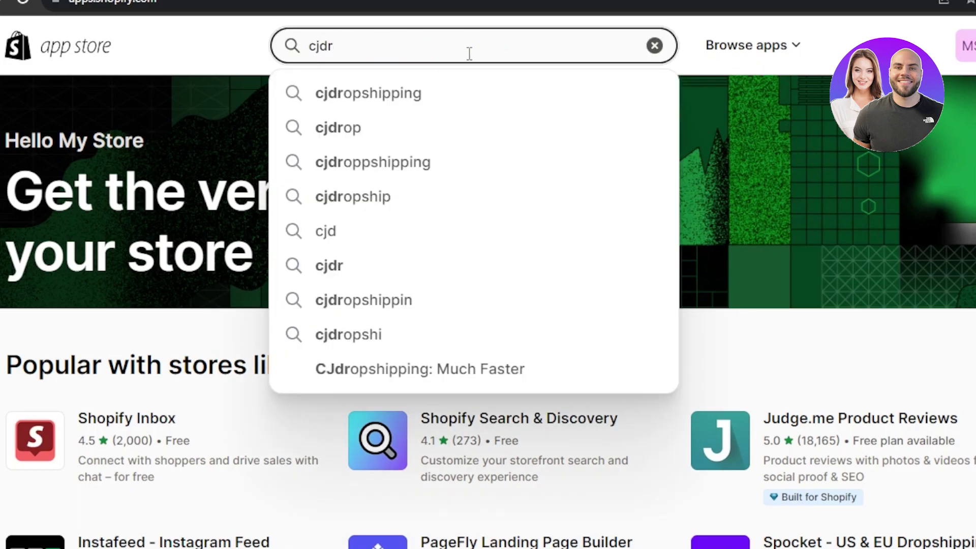
click(386, 93)
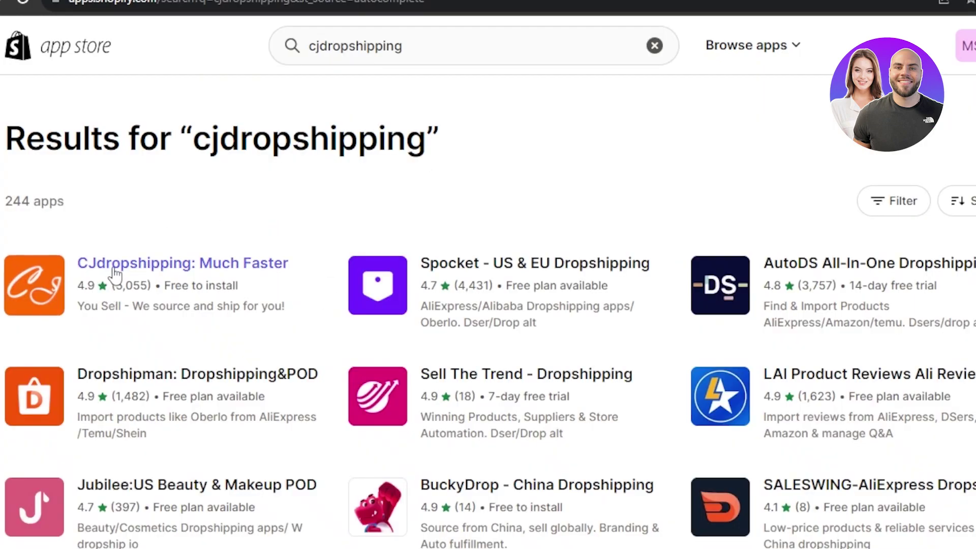
click(217, 283)
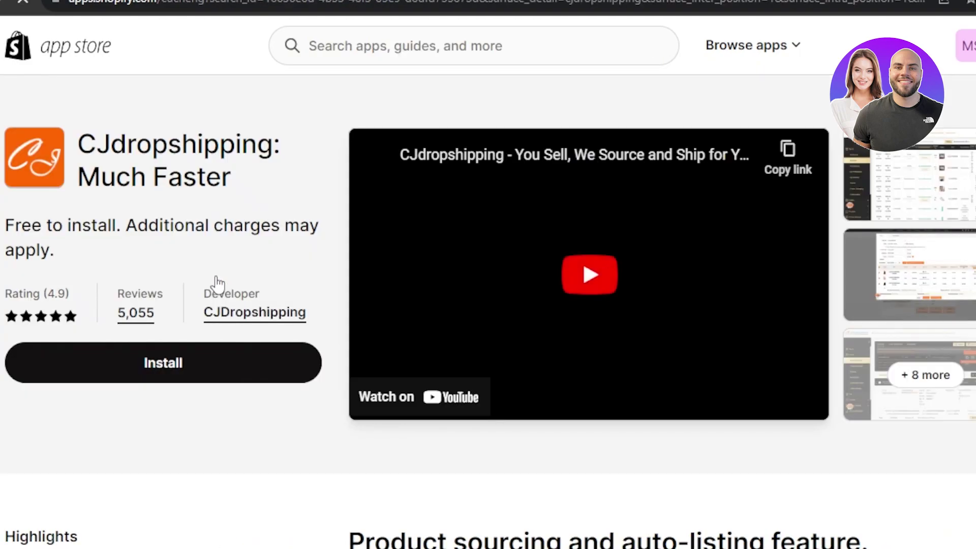
Step: Install CJdropshipping: Much Faster on the store and authorize the previously used CJ account, accepting the Store Authorization Agreement and dismissing the assistant's prompt
click(196, 371)
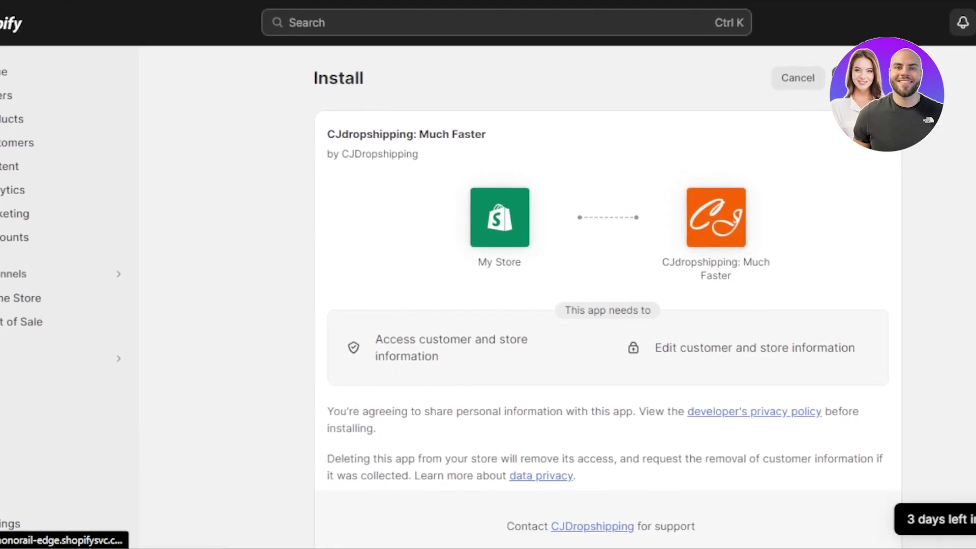
click(854, 78)
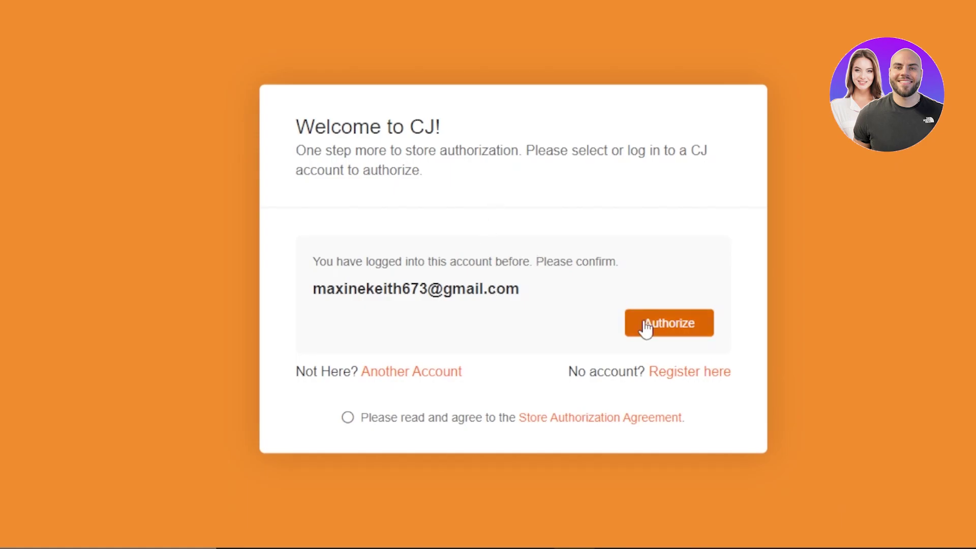
click(667, 324)
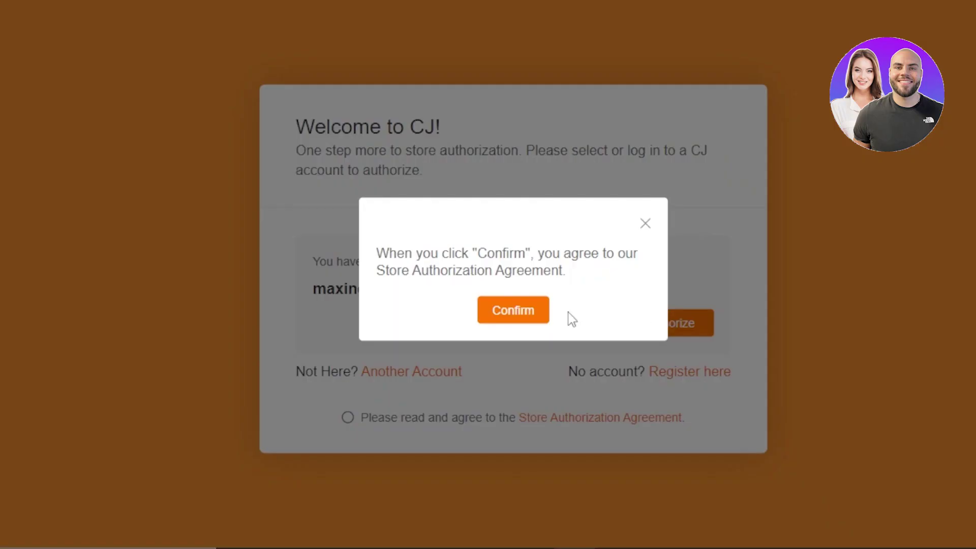
click(515, 315)
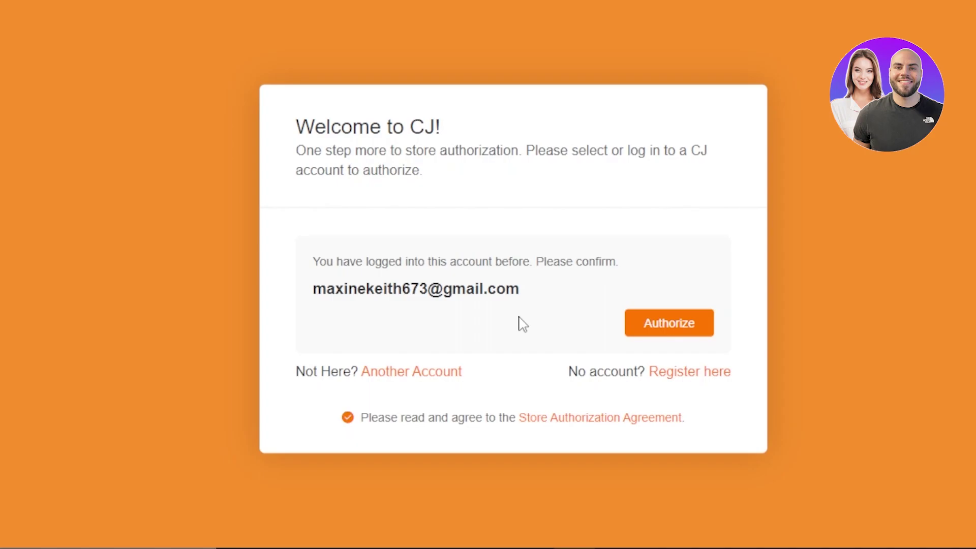
click(662, 322)
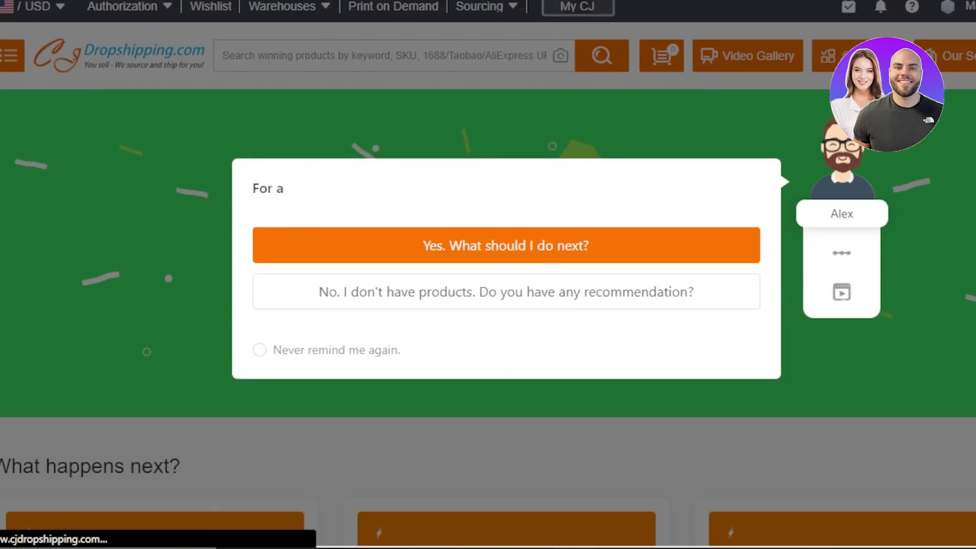
key(Escape)
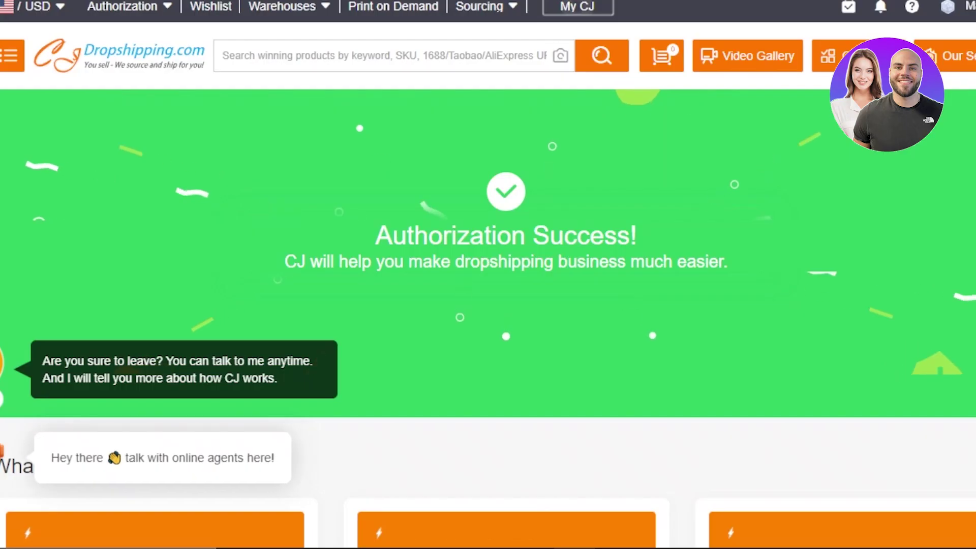
Step: Look over the What happens next section on CJ's authorization page, and close the settings back in the Shopify admin
scroll(488, 274, down, 10)
scroll(488, 274, up, 4)
scroll(488, 274, up, 5)
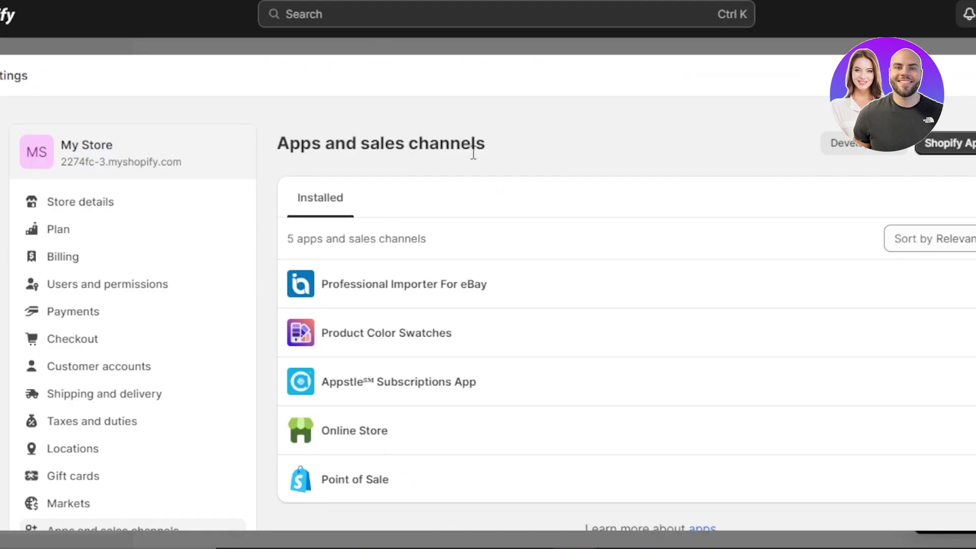
click(963, 75)
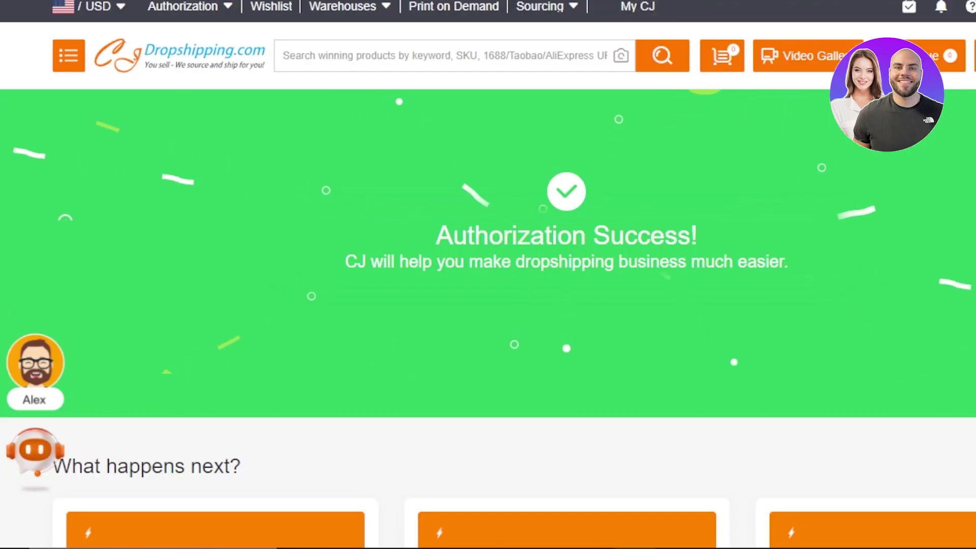
Step: Browse CJ's service categories, including CJ Platform and Order Fulfillment, and look through the authorization page
click(69, 56)
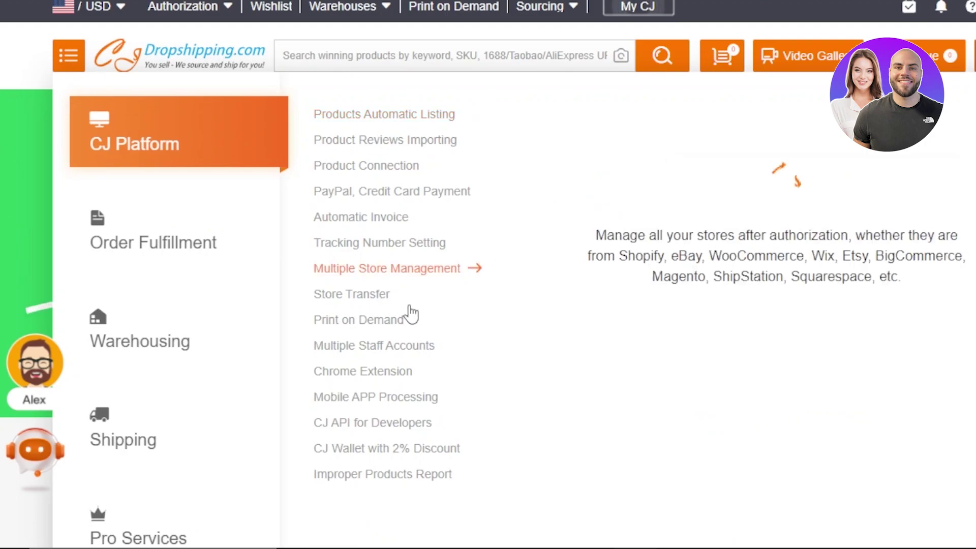
click(158, 261)
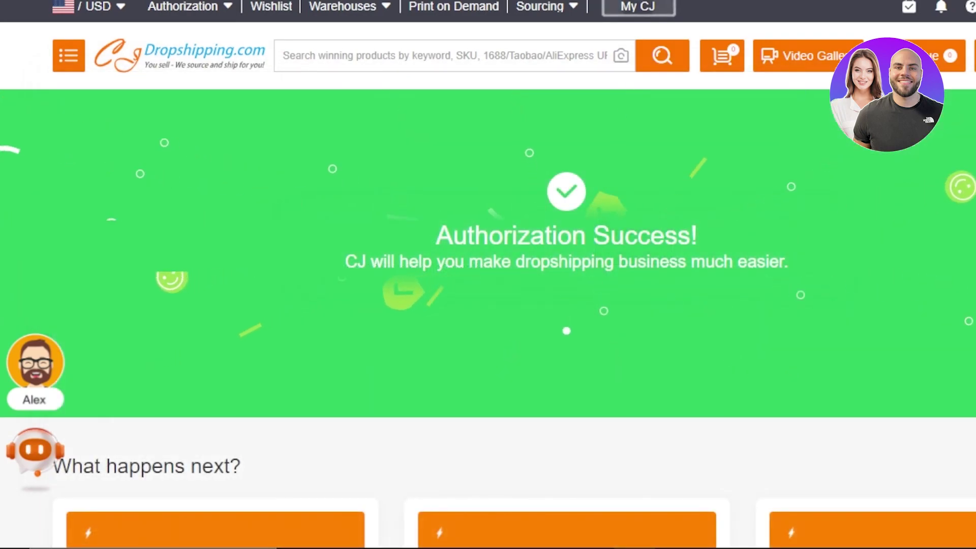
scroll(322, 185, down, 5)
scroll(487, 305, down, 5)
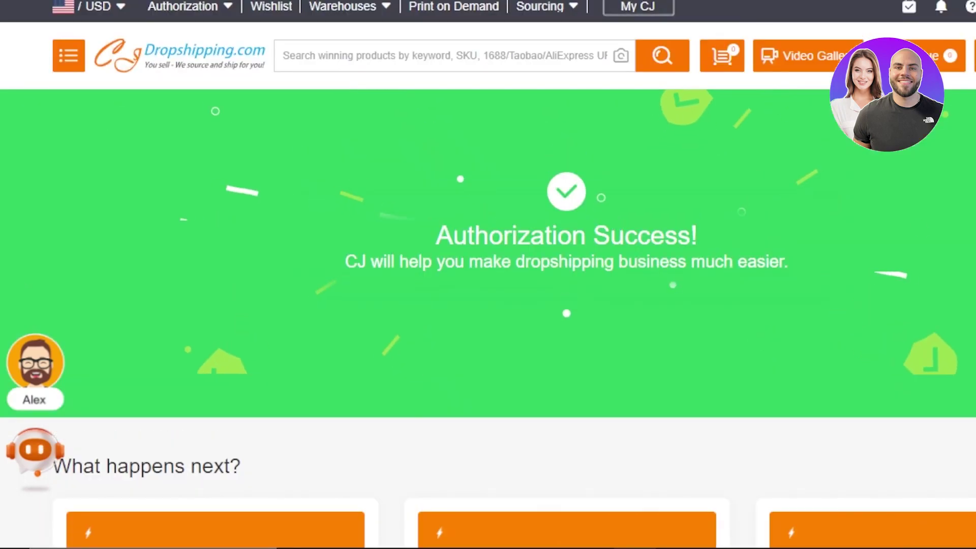
scroll(488, 305, down, 10)
scroll(488, 305, down, 4)
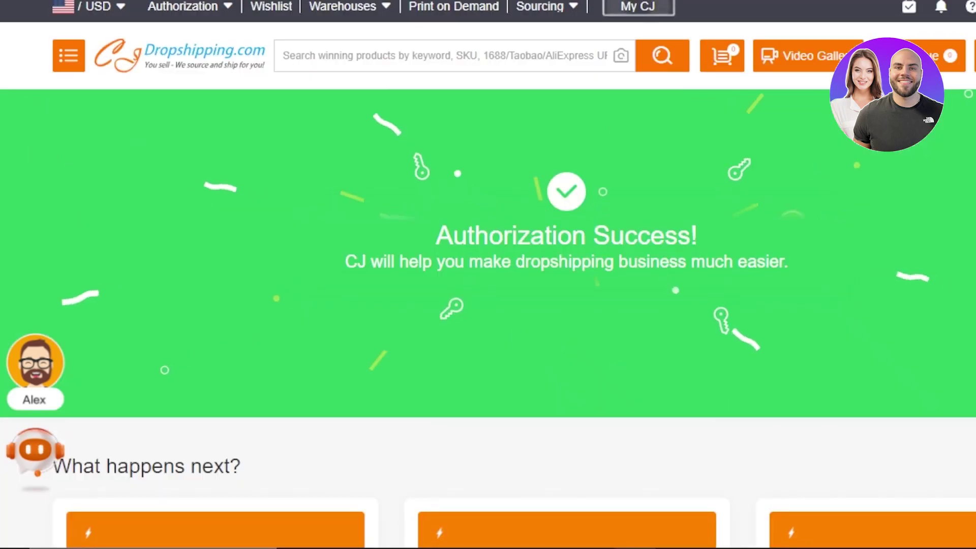